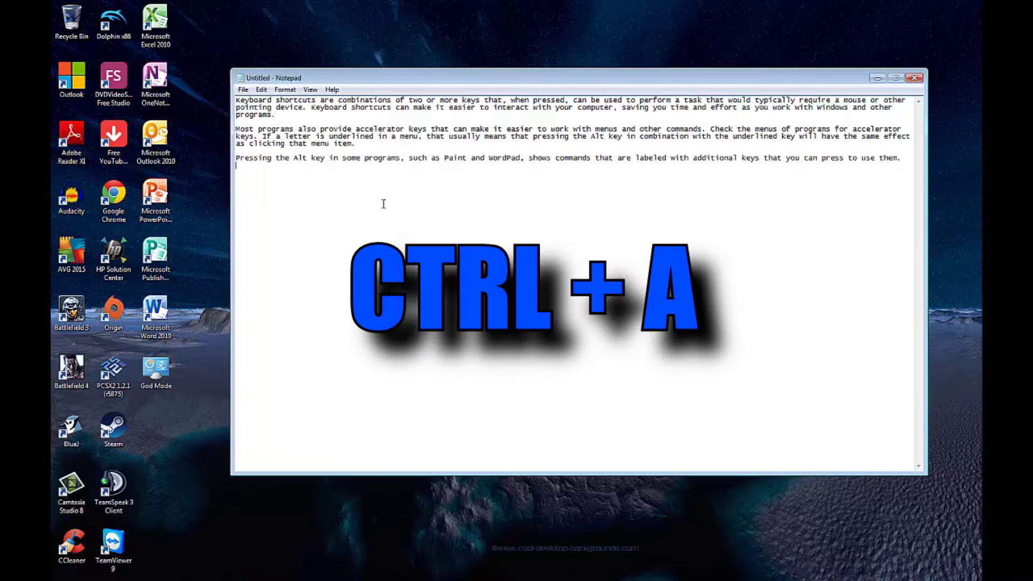
Select all three paragraphs in the note with Ctrl+A and copy them with Ctrl+C
{"action": "key", "text": "ctrl+a"}
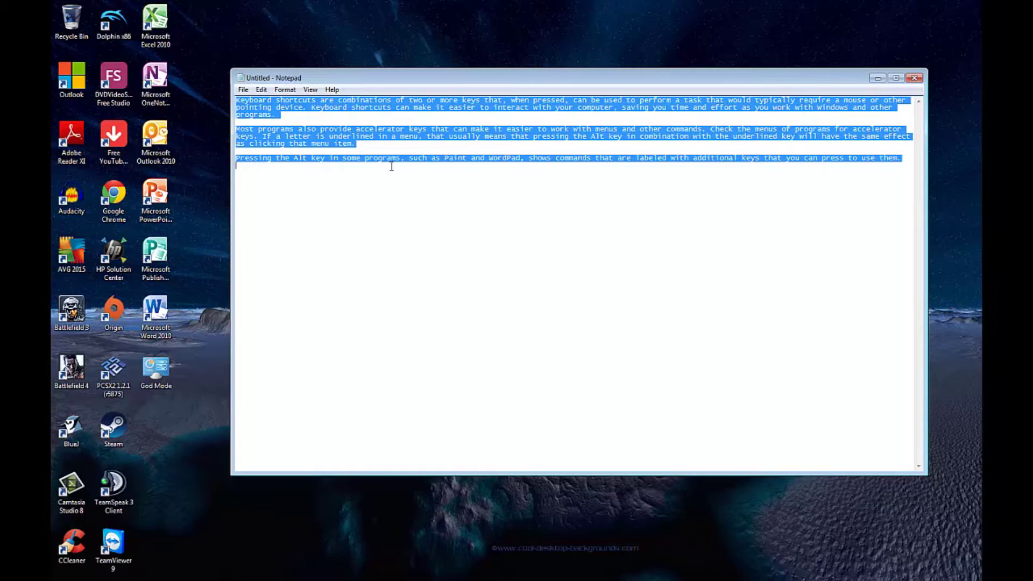
{"action": "key", "text": "ctrl+c"}
Paste the paragraphs again after the existing text, and duplicate the Microsoft Word 2010 desktop shortcut
{"action": "key", "text": "ctrl+v"}
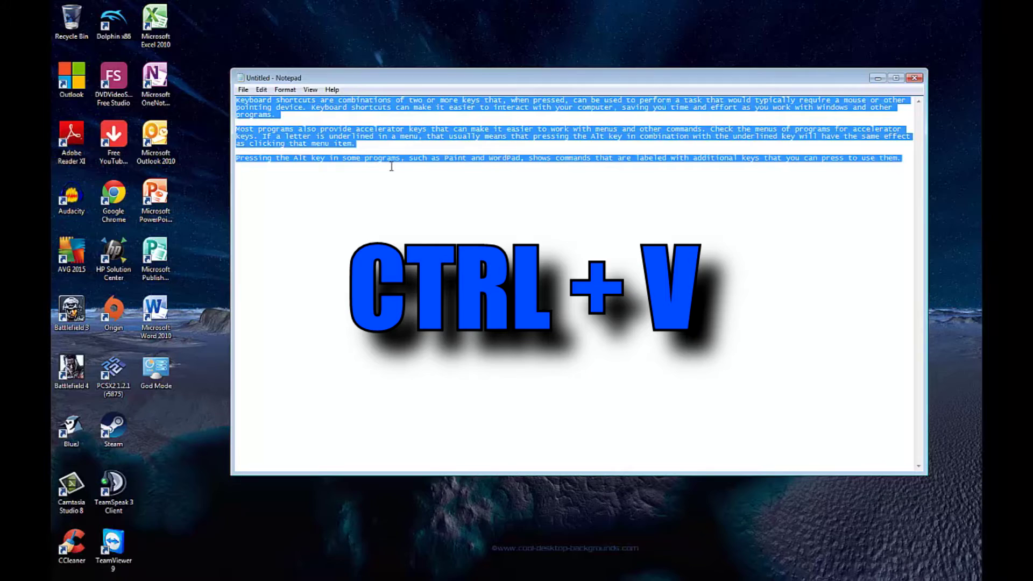
{"action": "left_click", "coordinate": [390, 166]}
{"action": "key", "text": "ctrl+v"}
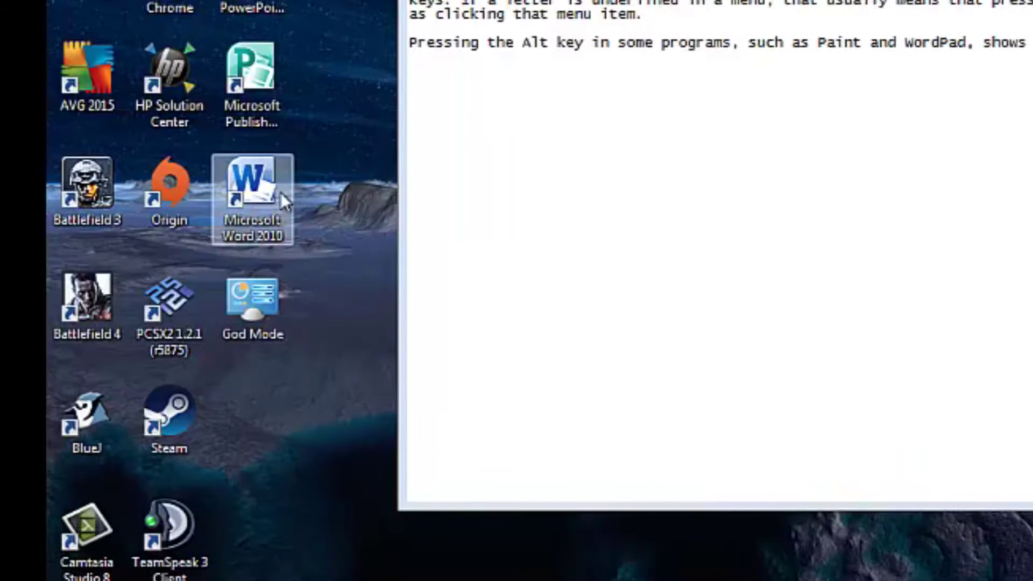
{"action": "left_click", "coordinate": [280, 192]}
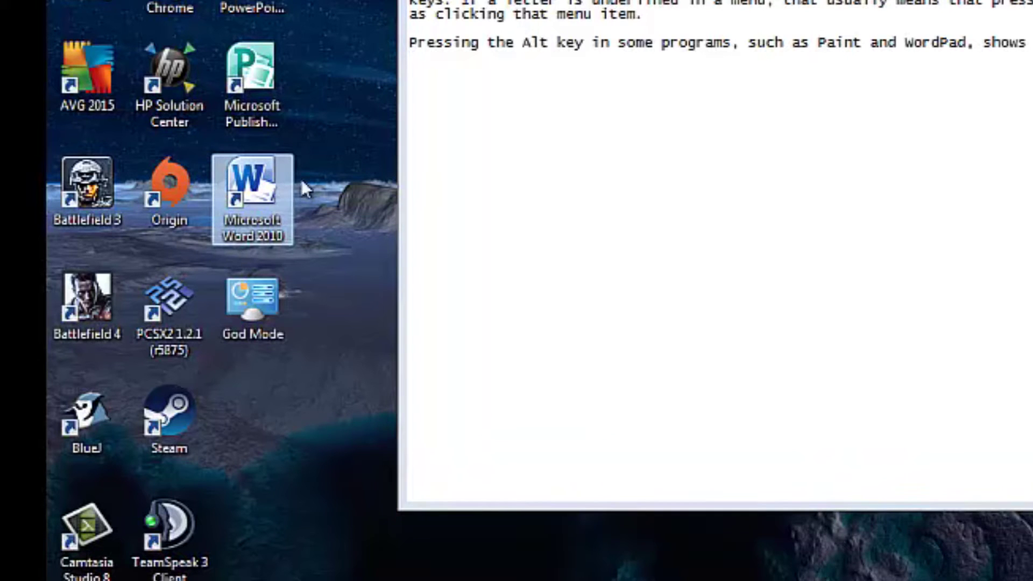
{"action": "key", "text": "ctrl+v"}
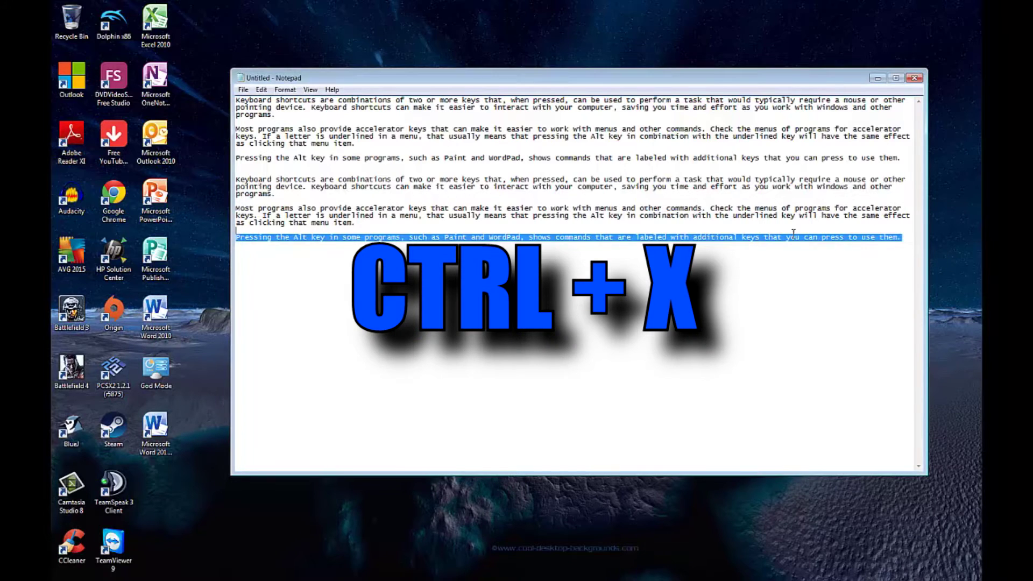
{"action": "left_click_drag", "start_coordinate": [906, 239], "coordinate": [242, 173]}
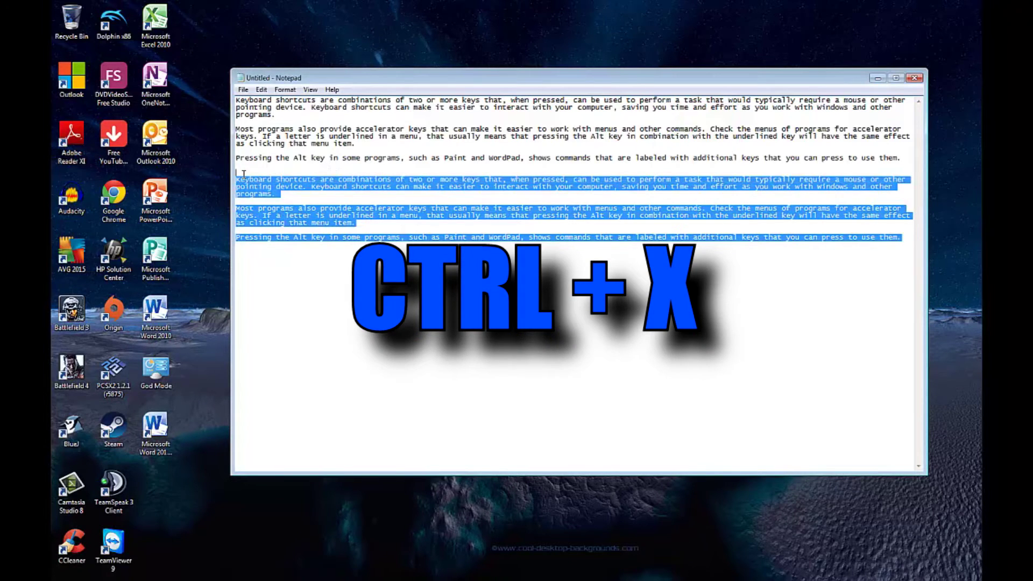
{"action": "key", "text": "ctrl+x"}
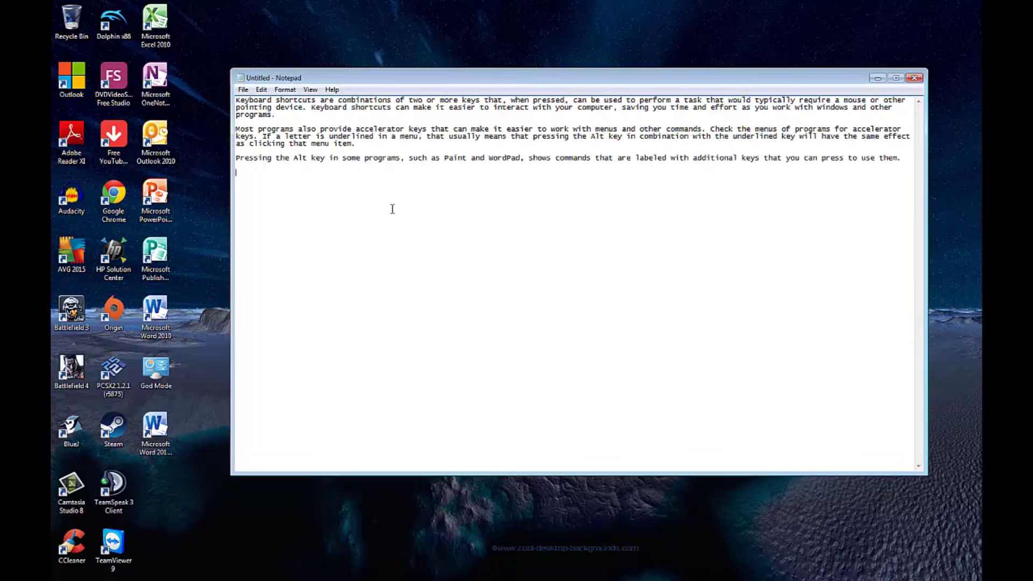
{"action": "key", "text": "ctrl+v"}
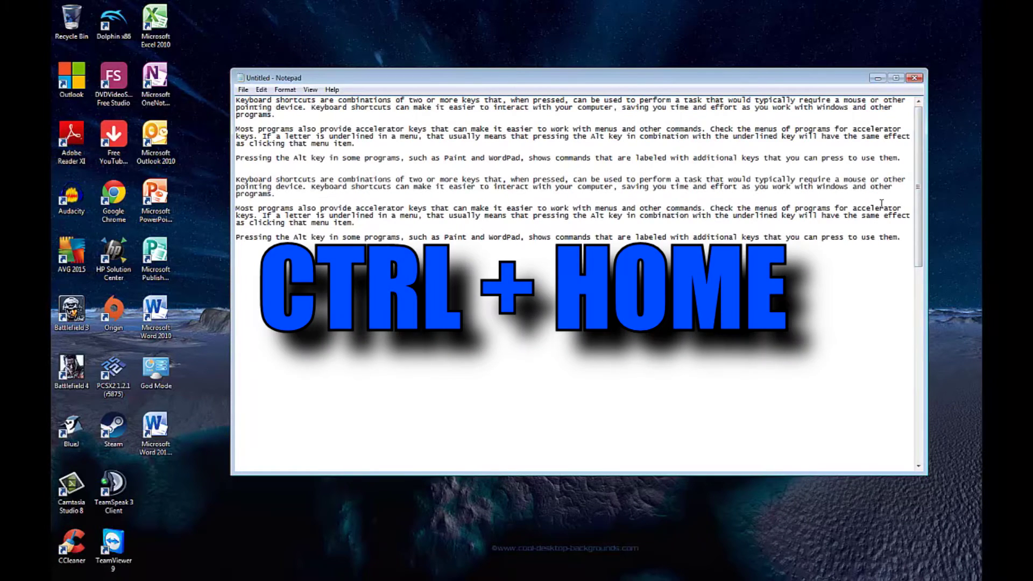
{"action": "left_click_drag", "start_coordinate": [920, 194], "coordinate": [904, 387]}
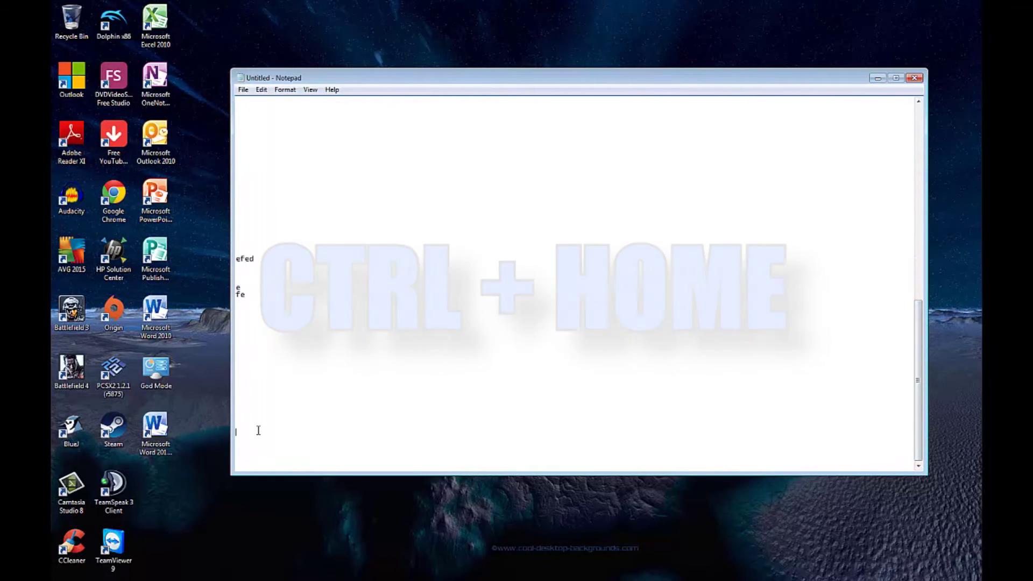
Jump to the top of the note with Ctrl+Home, then to the bottom with Ctrl+End
{"action": "key", "text": "ctrl+Home"}
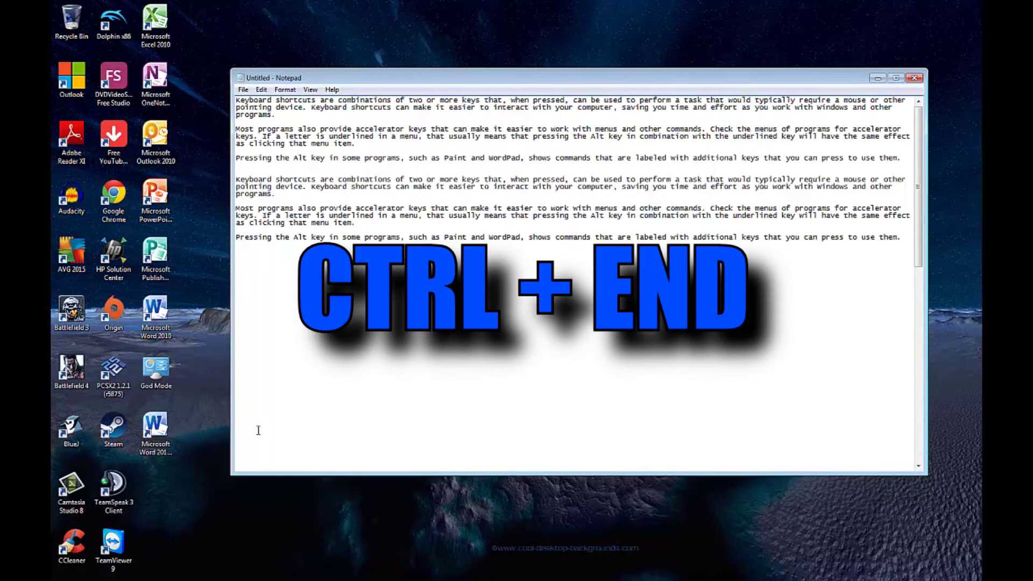
{"action": "key", "text": "ctrl+End"}
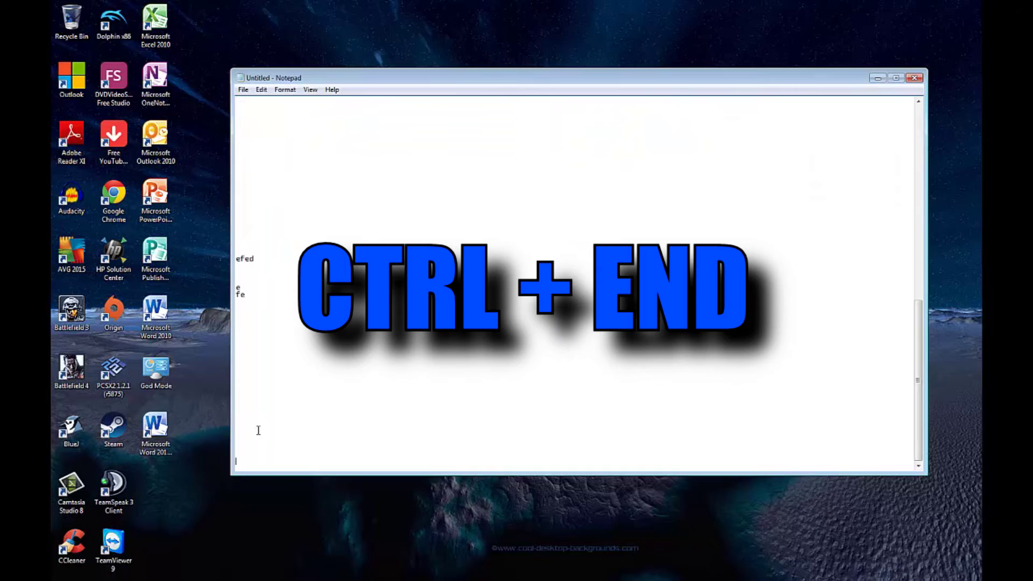
{"action": "type", "text": "e"}
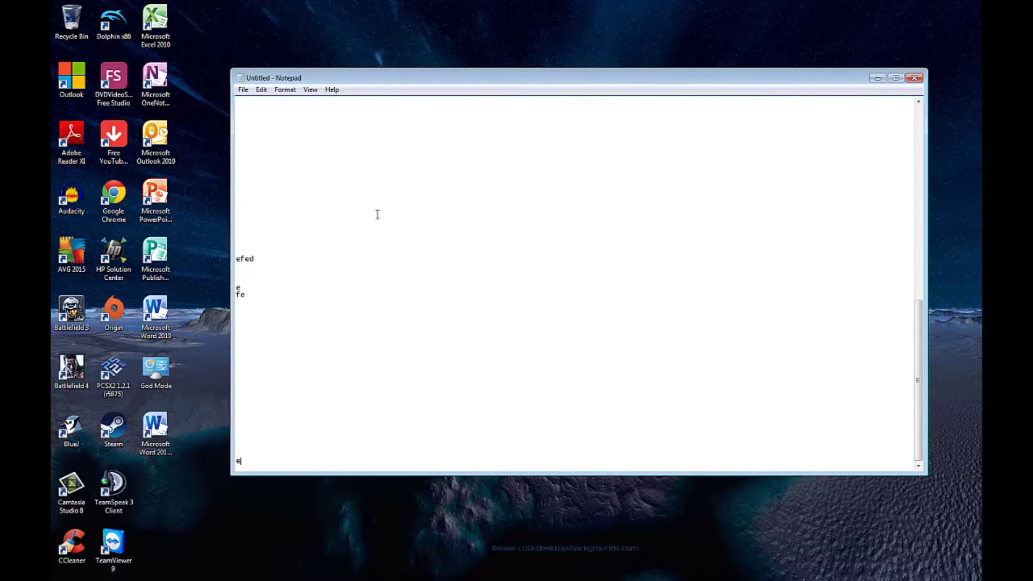
Open Windows Help and Support for Notepad with F1
{"action": "key", "text": "F1"}
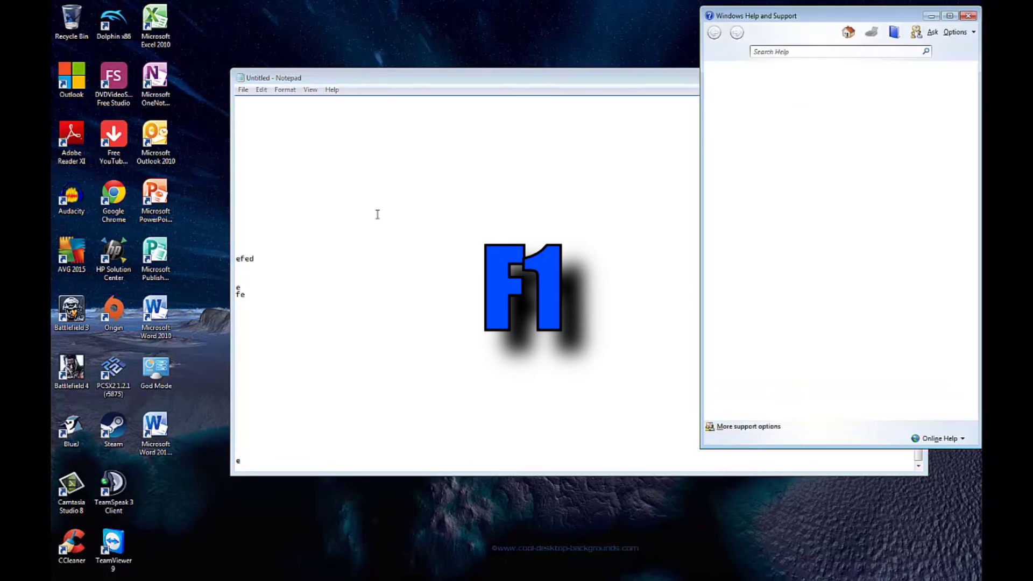